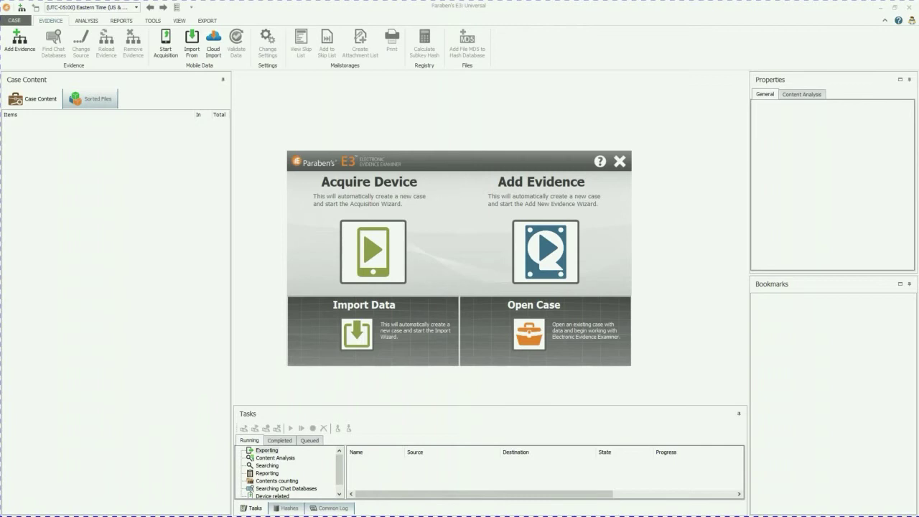
Step: Create a new case and name it Sim, leaving its description empty
key("Escape")
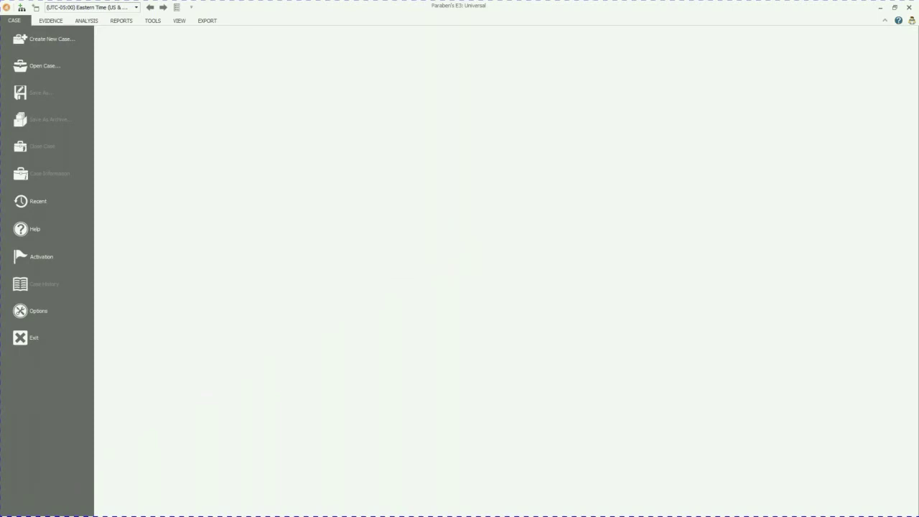
left_click(50, 39)
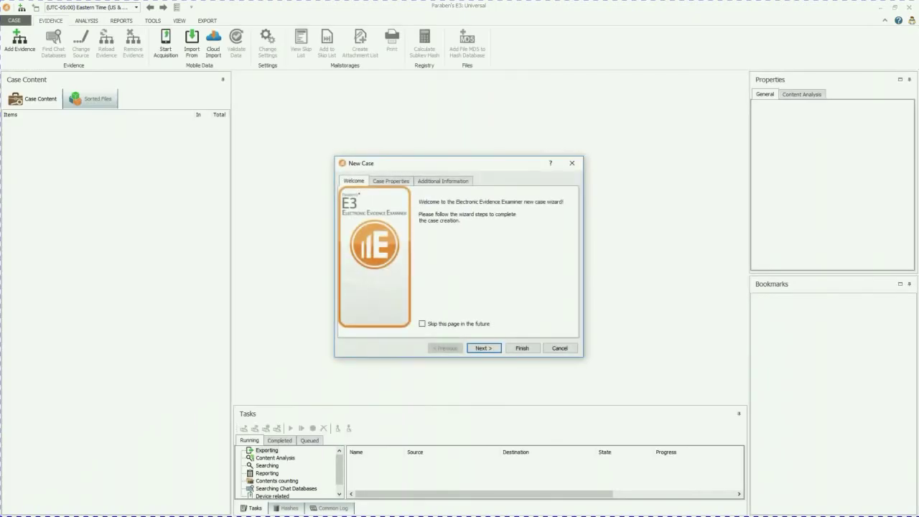
key("Return")
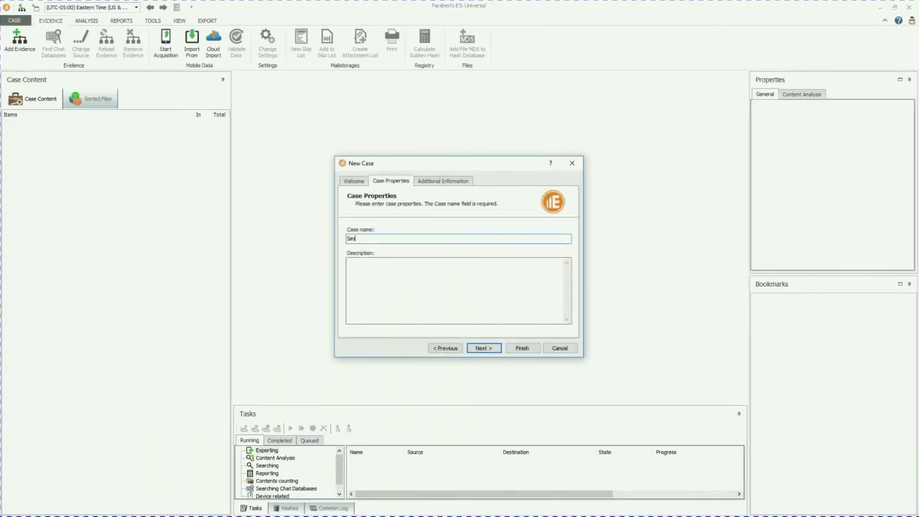
key("Return")
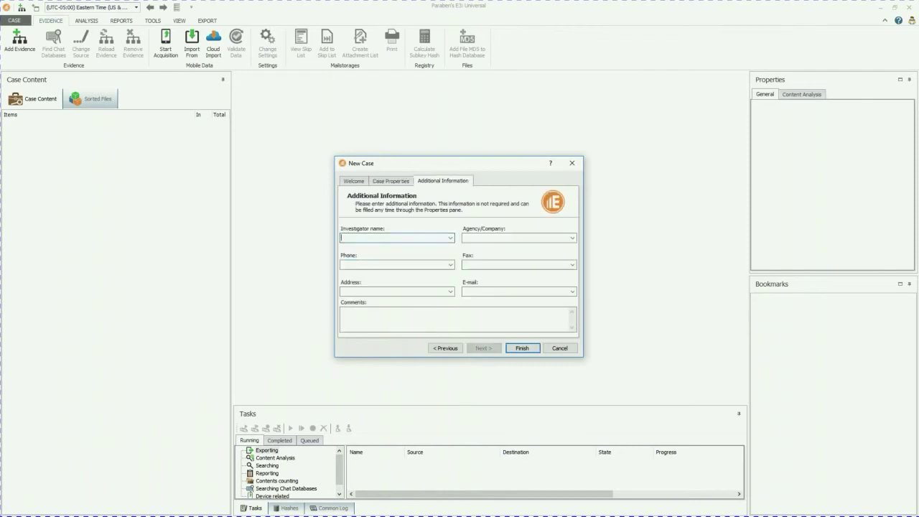
Step: Fill in the investigator's saved contact details, save the case in the E3 Cases folder, and dismiss the prompt for adding evidence
key("alt+Down")
key("Return")
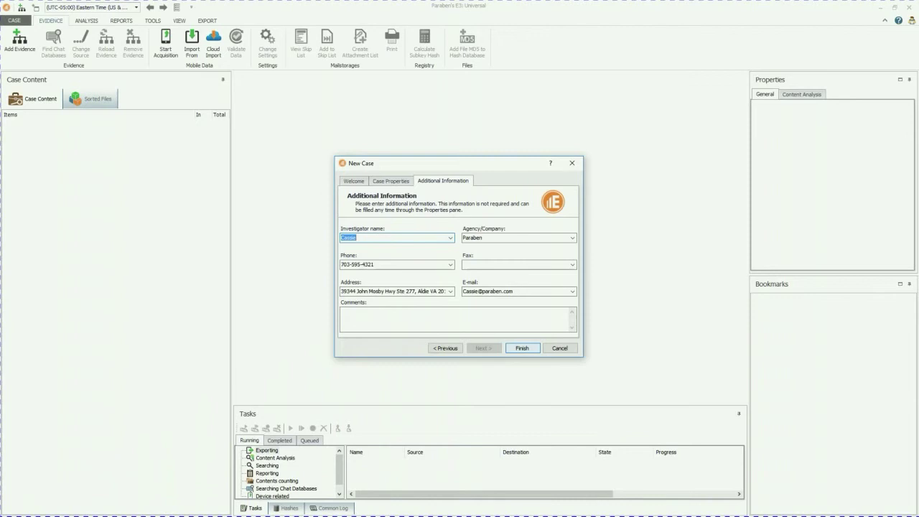
key("Return")
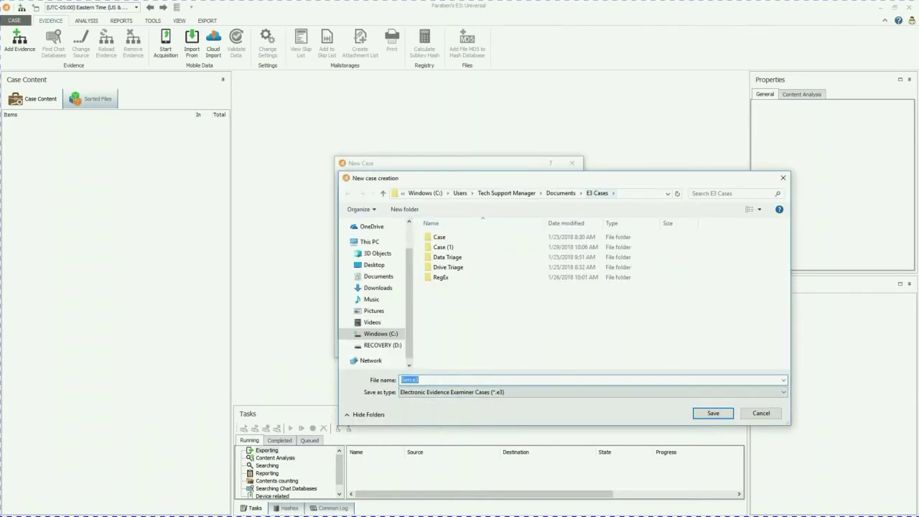
key("Return")
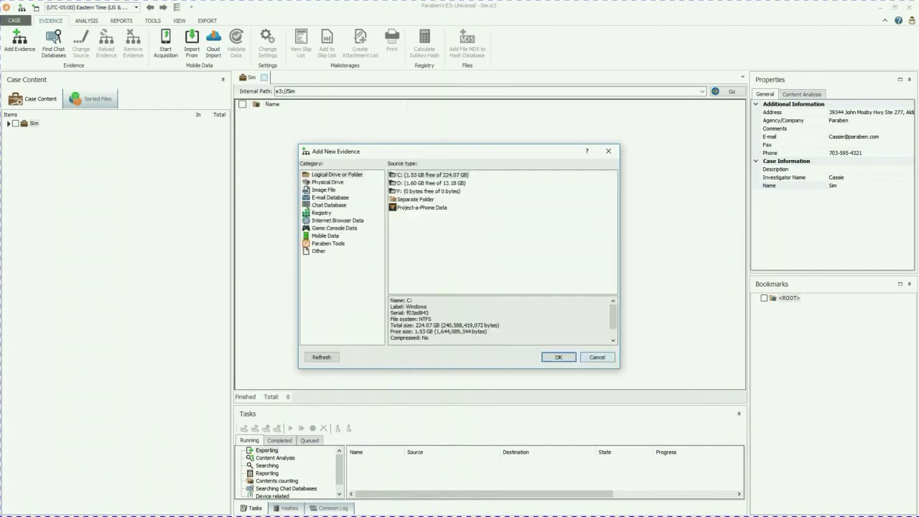
key("Escape")
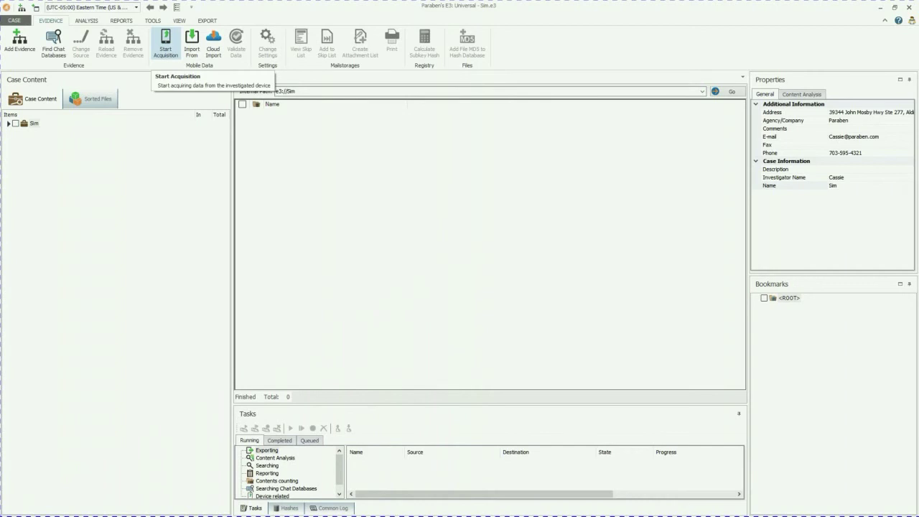
Step: Start a mobile data acquisition with the Card Reader as the source device
left_click(165, 42)
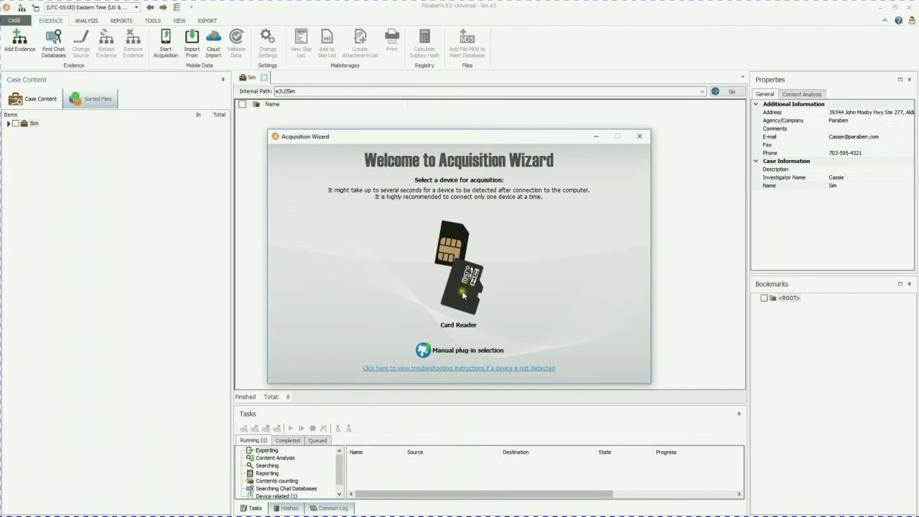
left_click(457, 290)
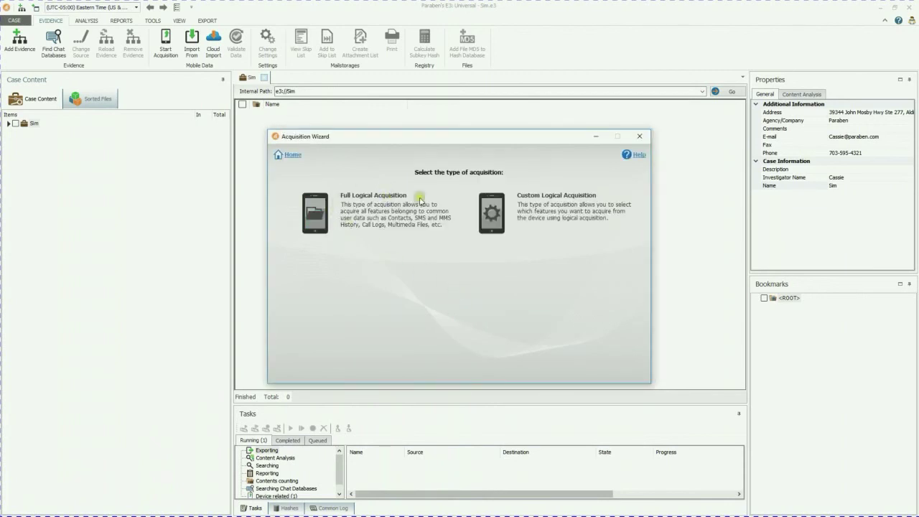
left_click(491, 213)
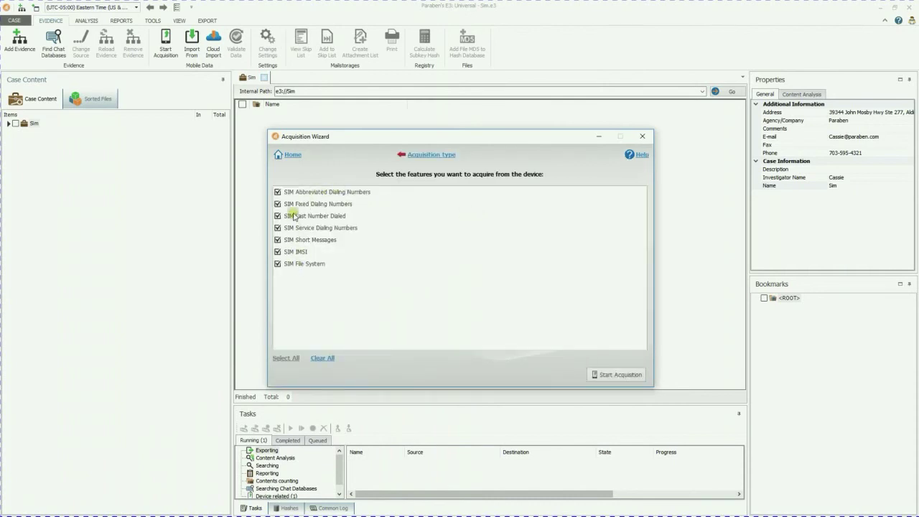
left_click(278, 191)
left_click(277, 204)
left_click(439, 157)
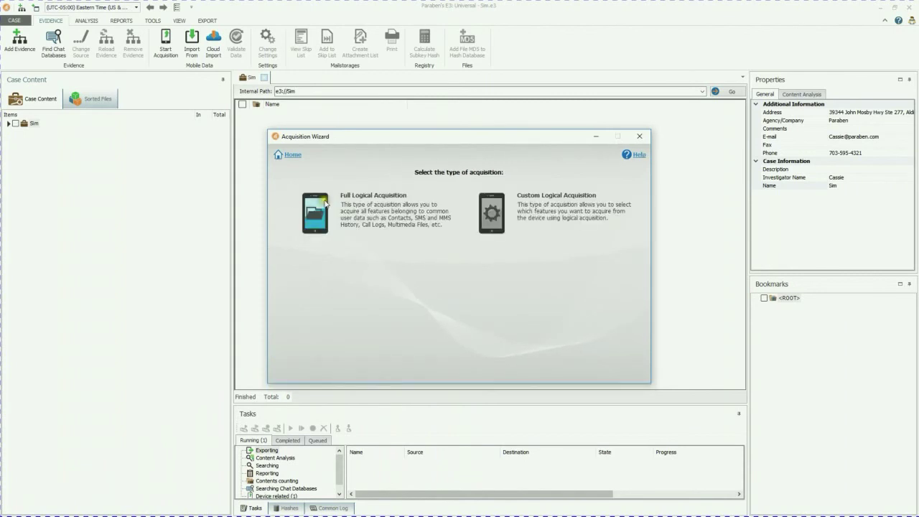
Step: Run a Full Logical Acquisition of the SIM card, finish the wizard and dismiss the task notification
left_click(310, 220)
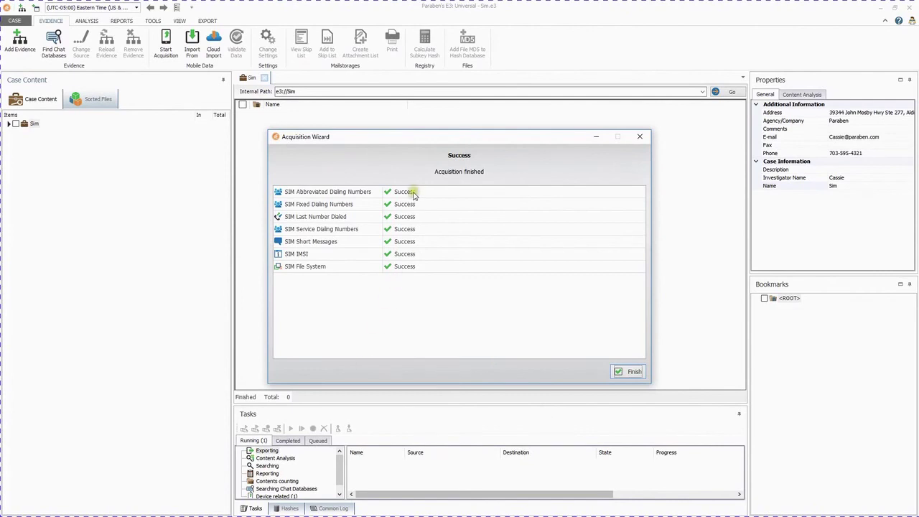
left_click(633, 373)
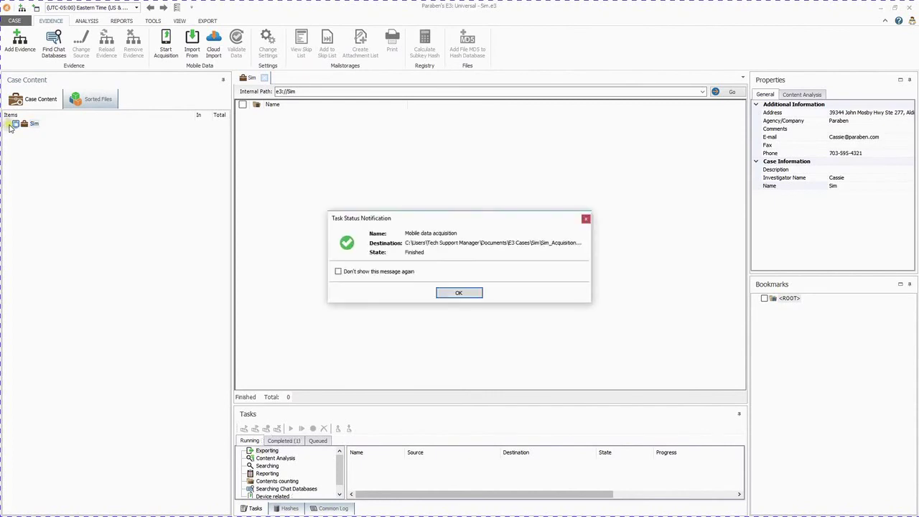
left_click(470, 293)
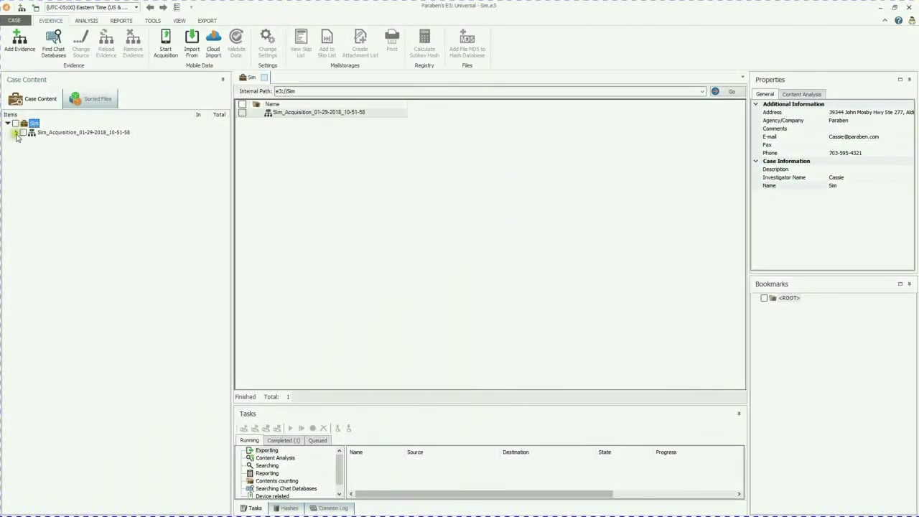
Step: Expand the Sim acquisition down to the NEXTEL IDEN SIM card's folders and count their content
left_click(16, 134)
left_click(24, 141)
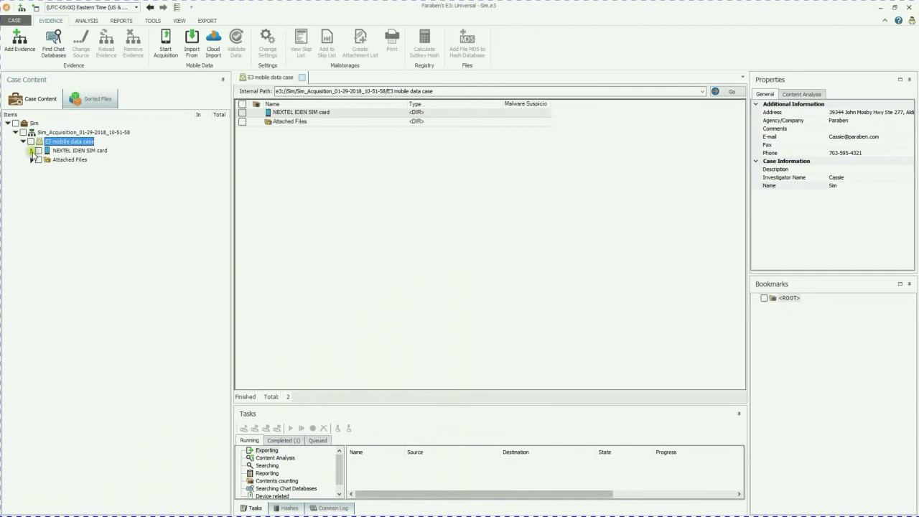
left_click(31, 151)
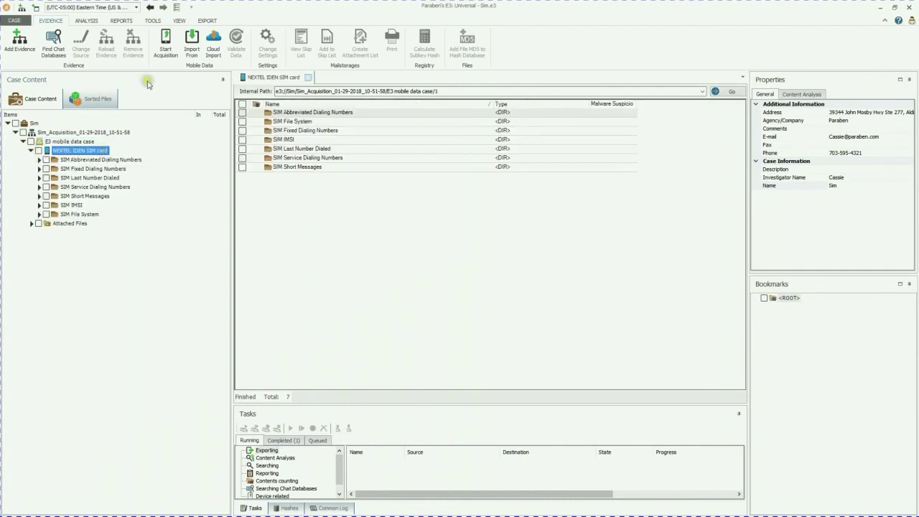
left_click(96, 22)
left_click(141, 43)
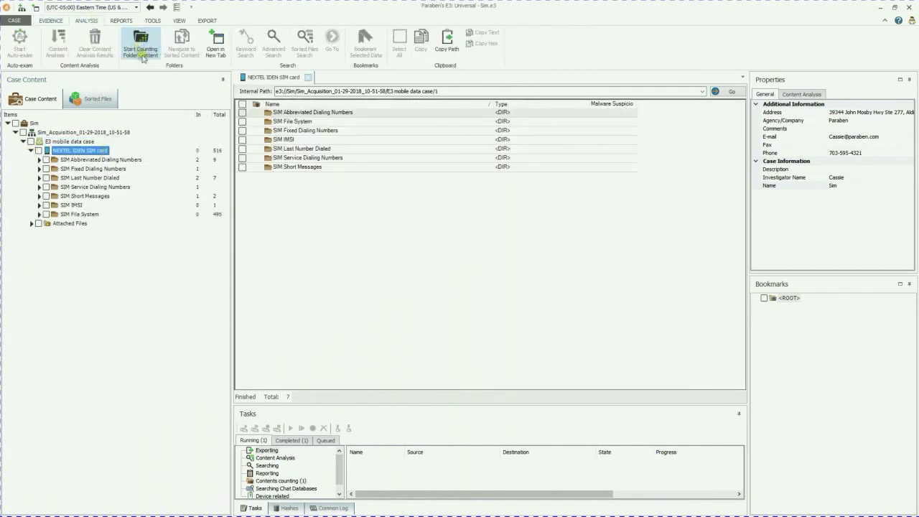
left_click(465, 292)
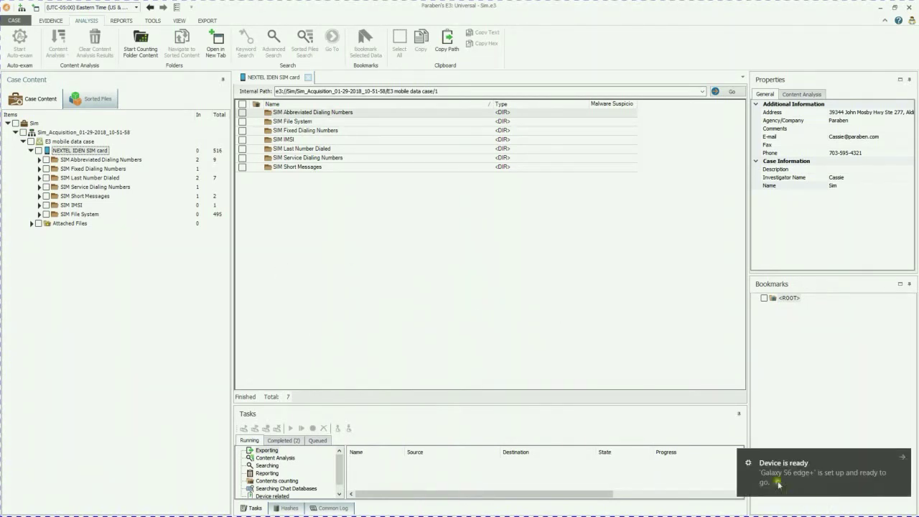
Step: Start another acquisition with Portable Device as the source and acquire its media content as a portable device
key("F2")
left_click(51, 20)
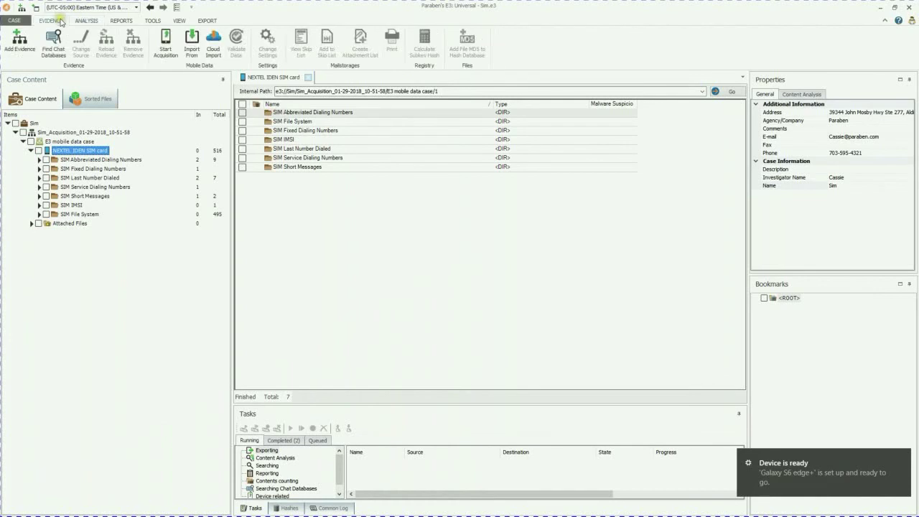
left_click(161, 58)
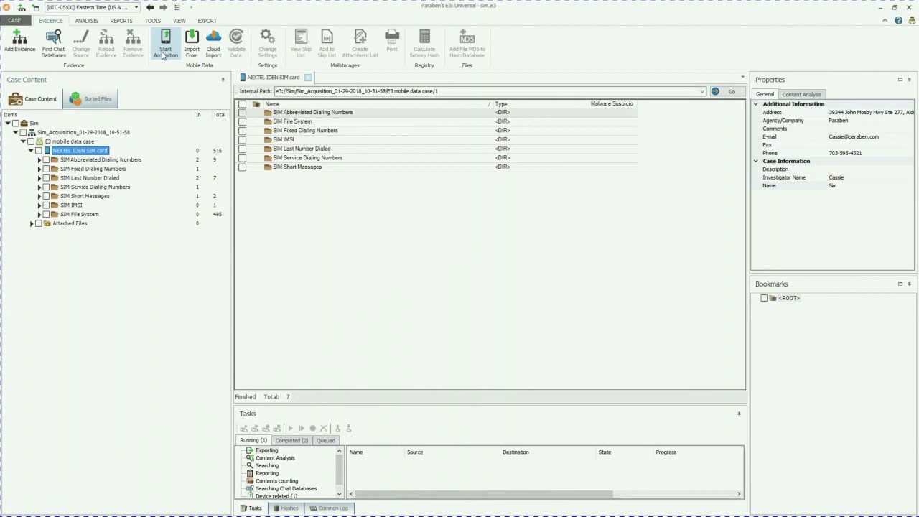
left_click(164, 54)
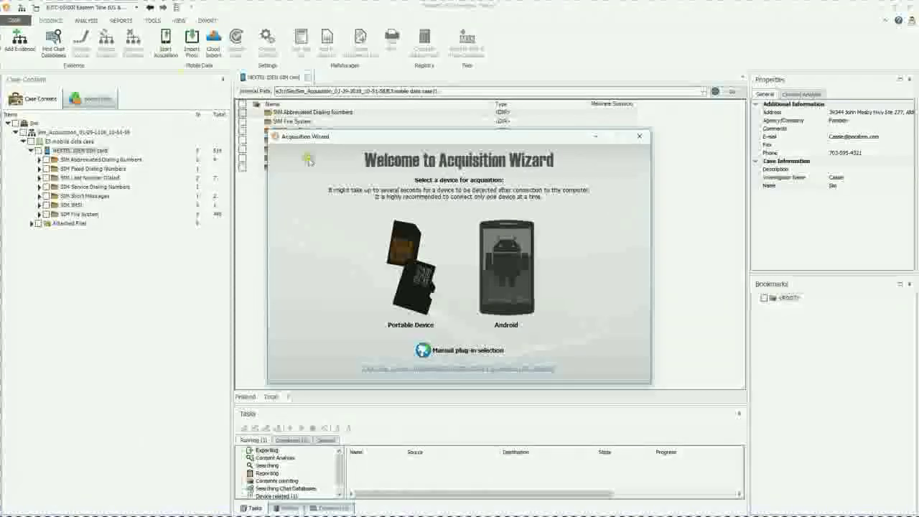
left_click(415, 306)
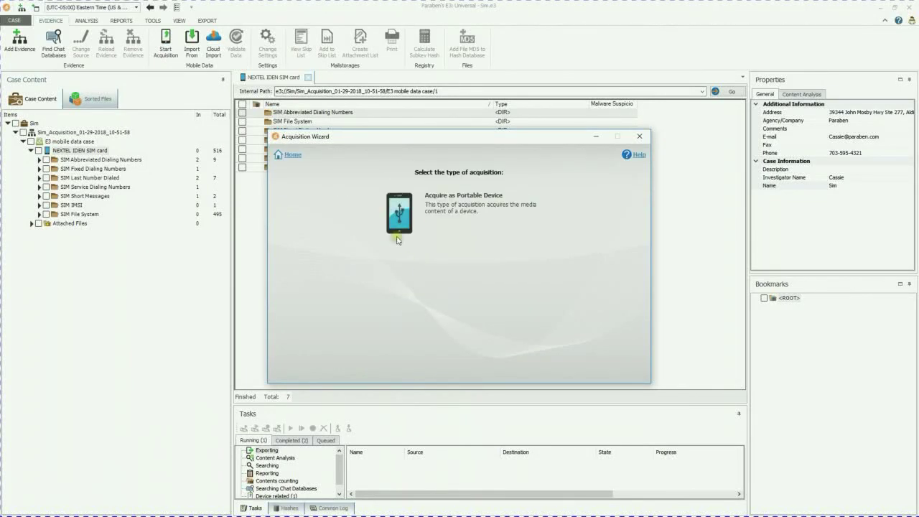
left_click(400, 224)
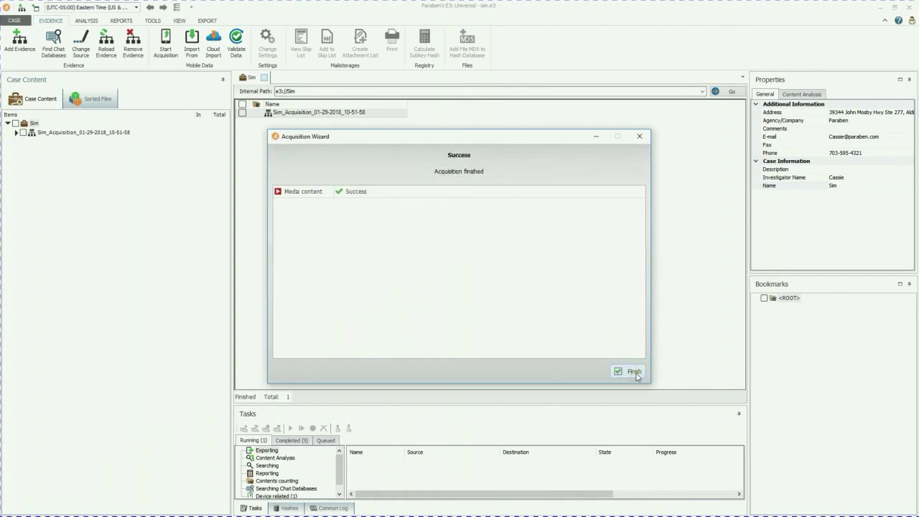
Step: Finish the portable device acquisition, dismiss its task notification, and close the application
left_click(635, 372)
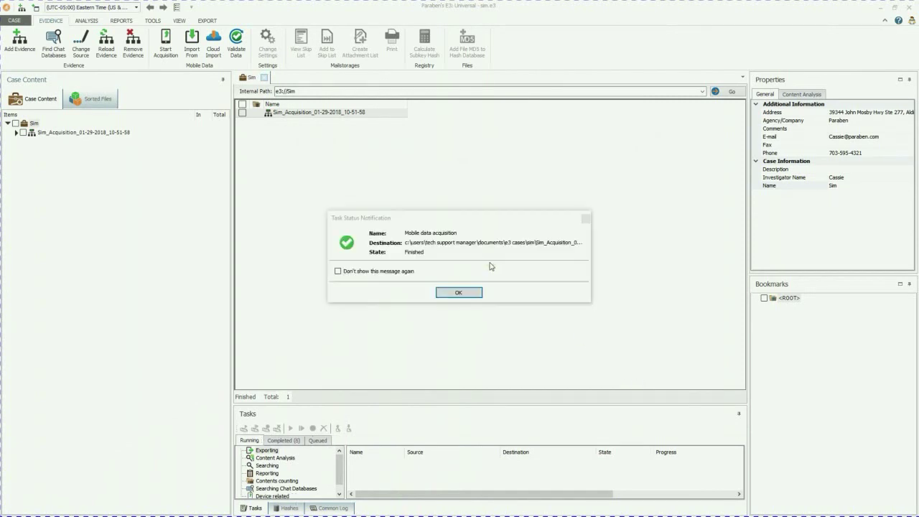
left_click(461, 293)
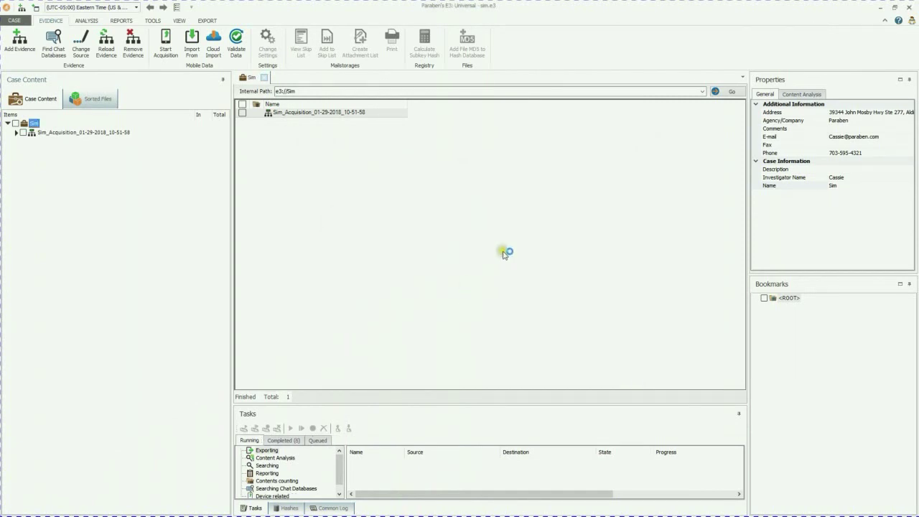
left_click(912, 8)
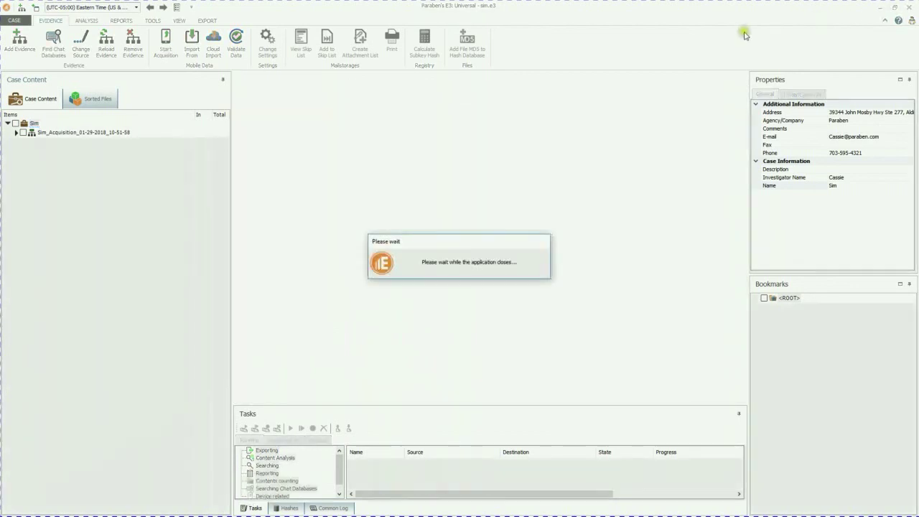